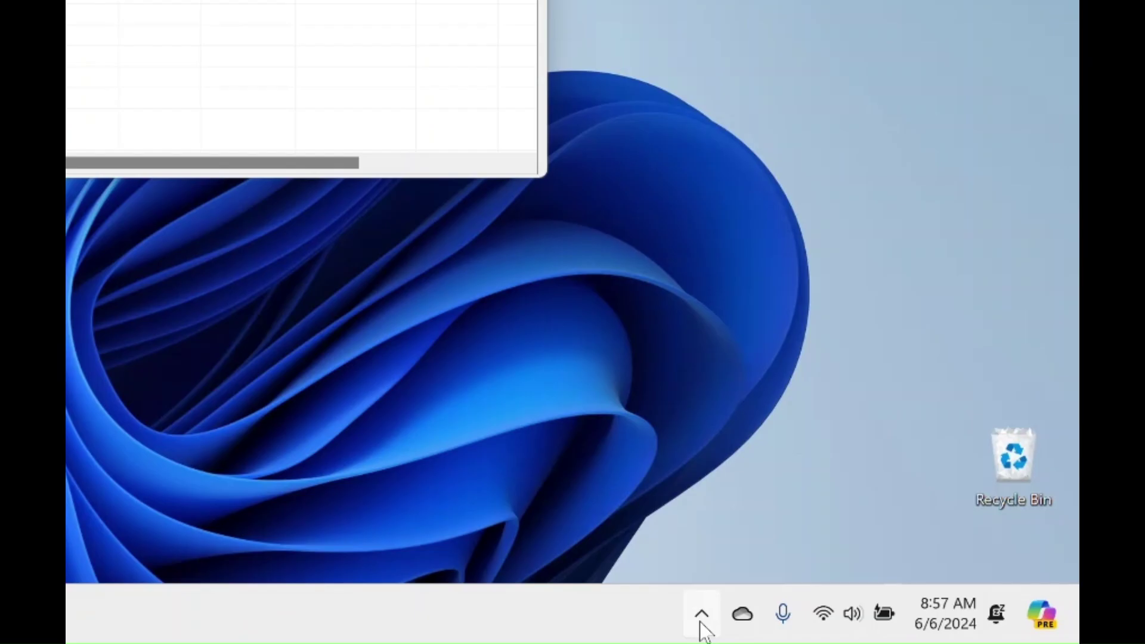
Launch IDM from the hidden tray icons and bring up Help > About IDM, showing 6.42 Build 10
click(702, 616)
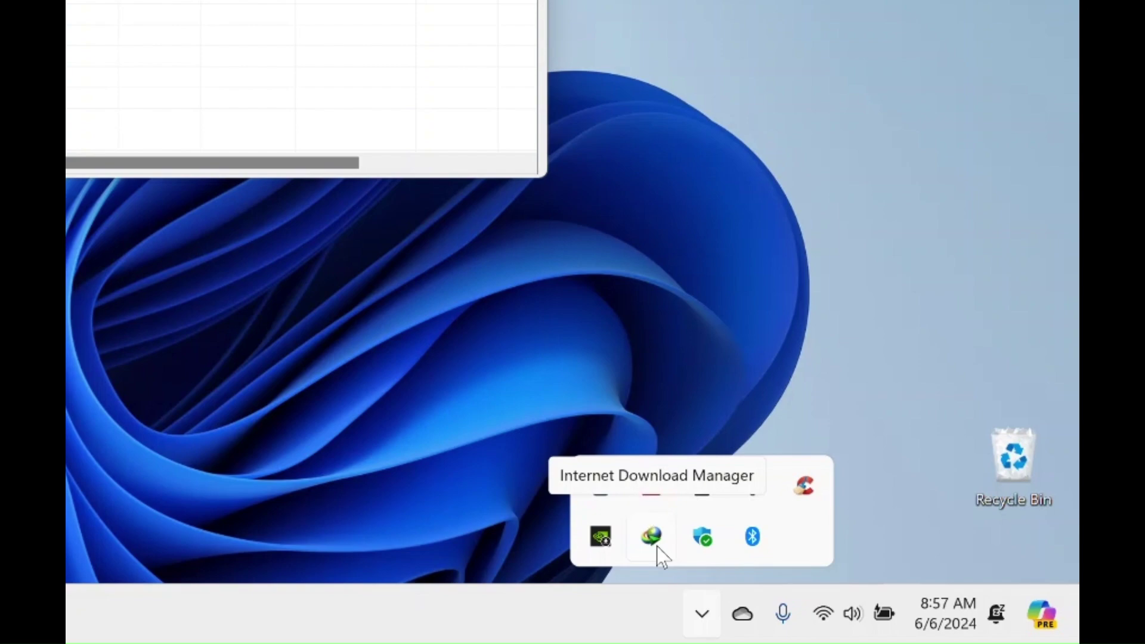
double_click(652, 536)
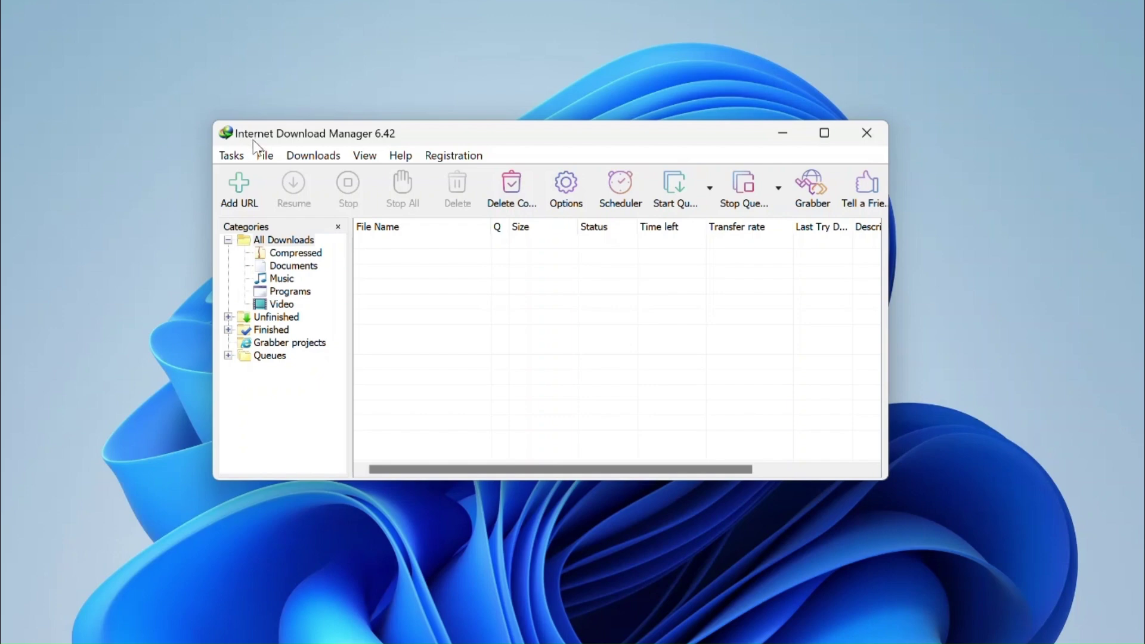
click(400, 156)
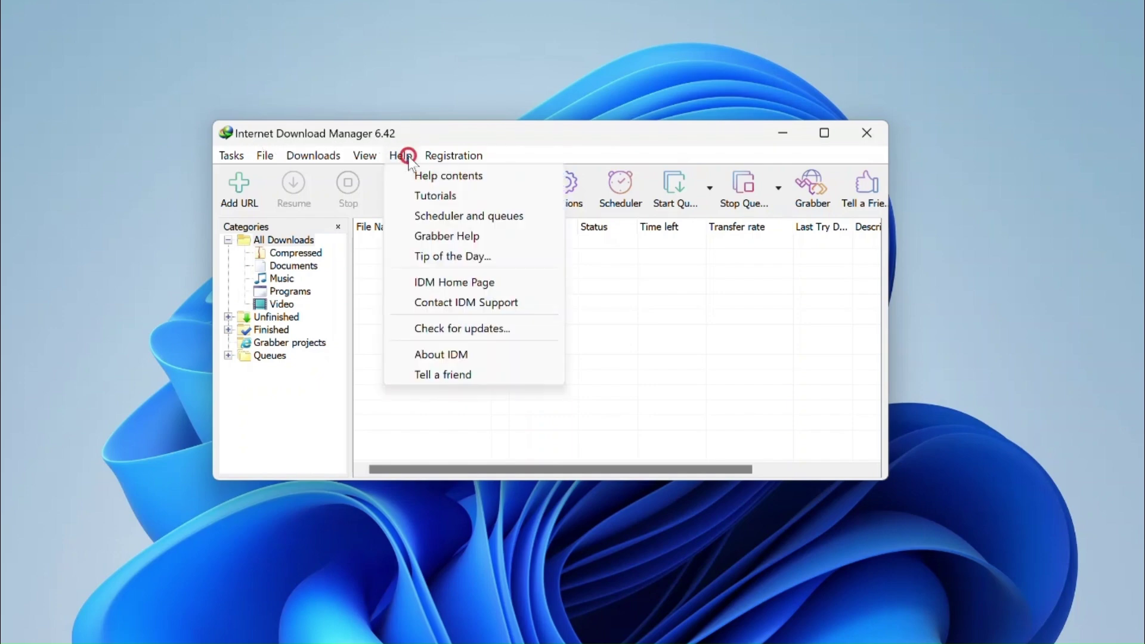
click(474, 358)
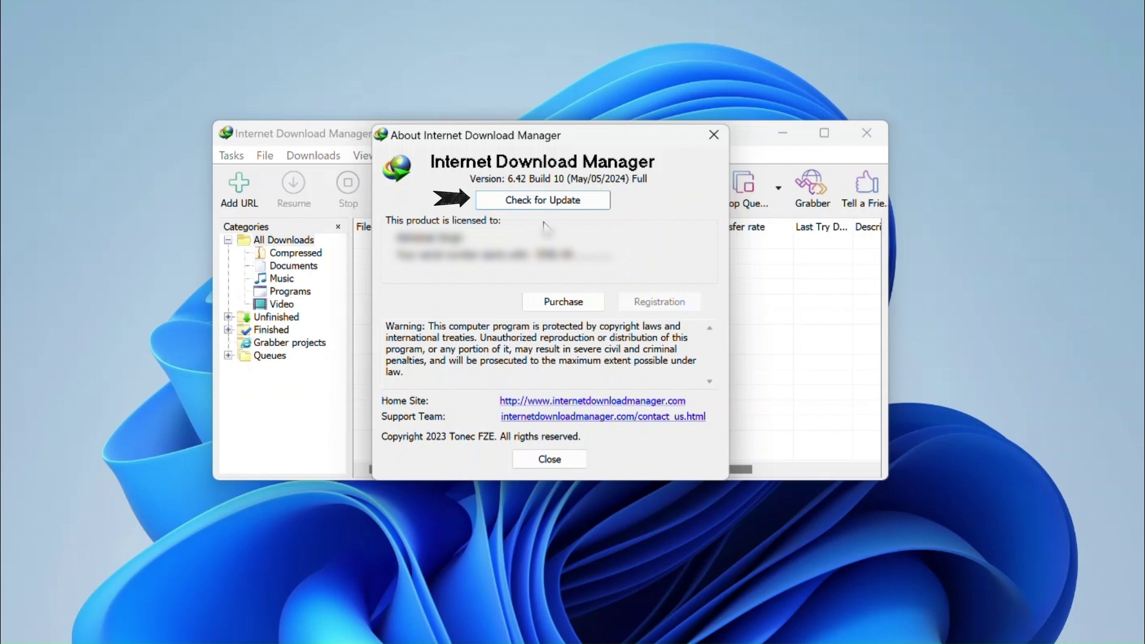
Run Check for Update from About, revealing the 6.42 Build 11 availability notice
click(544, 203)
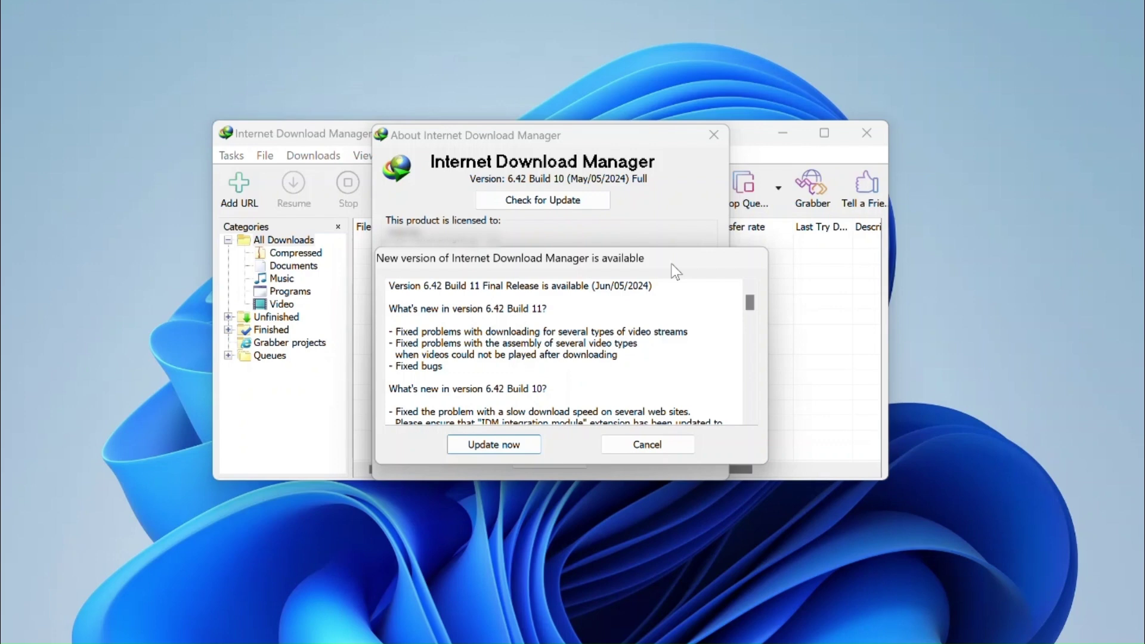
Start the Build 11 update and bring the installer's license agreement forward
click(523, 446)
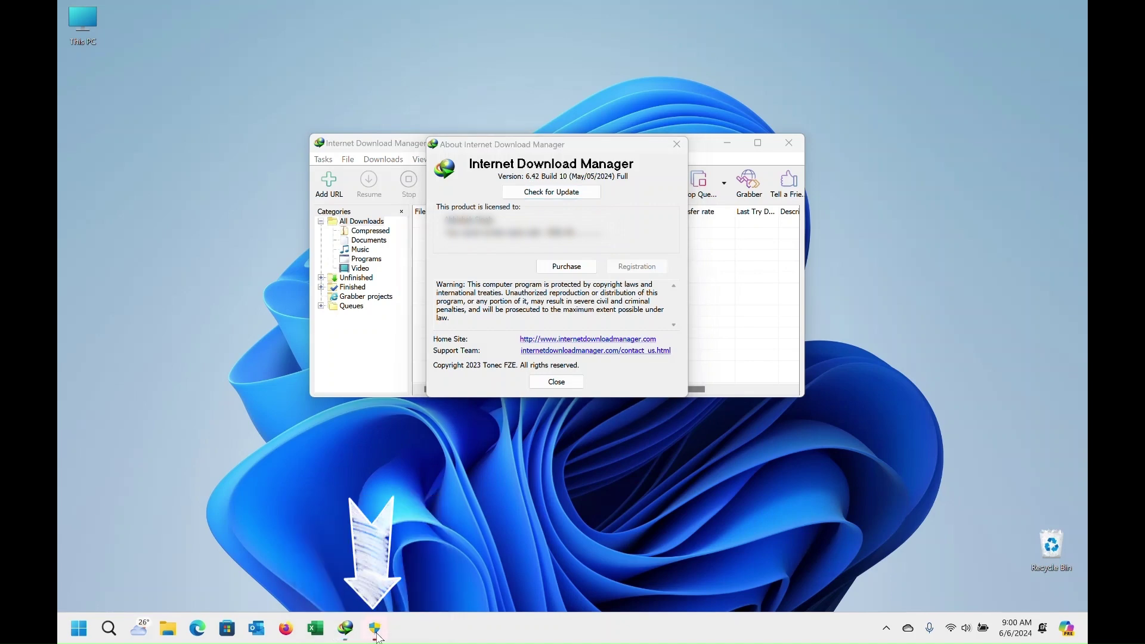
click(376, 631)
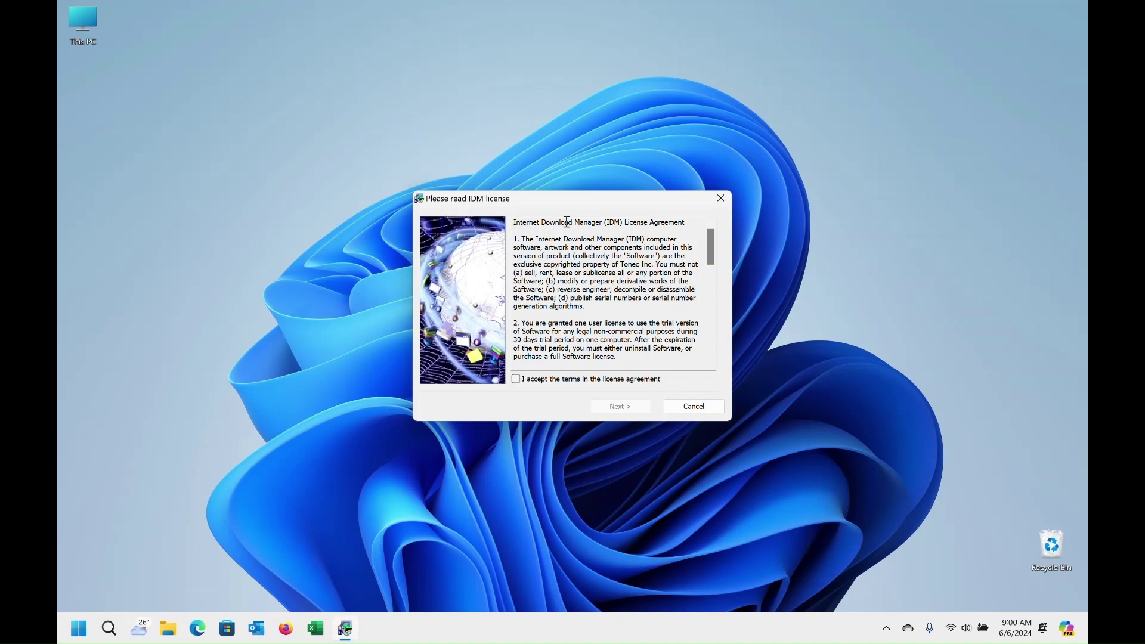
drag(711, 246, 714, 359)
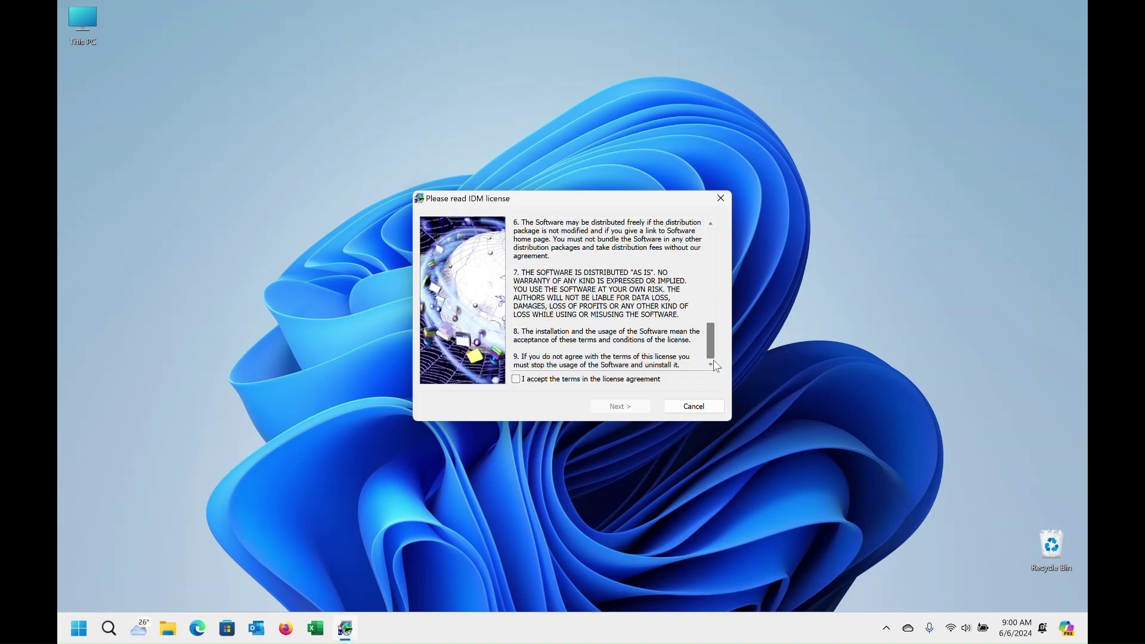
Accept the license terms, install the update and finish, leaving the desktop
click(515, 379)
click(631, 408)
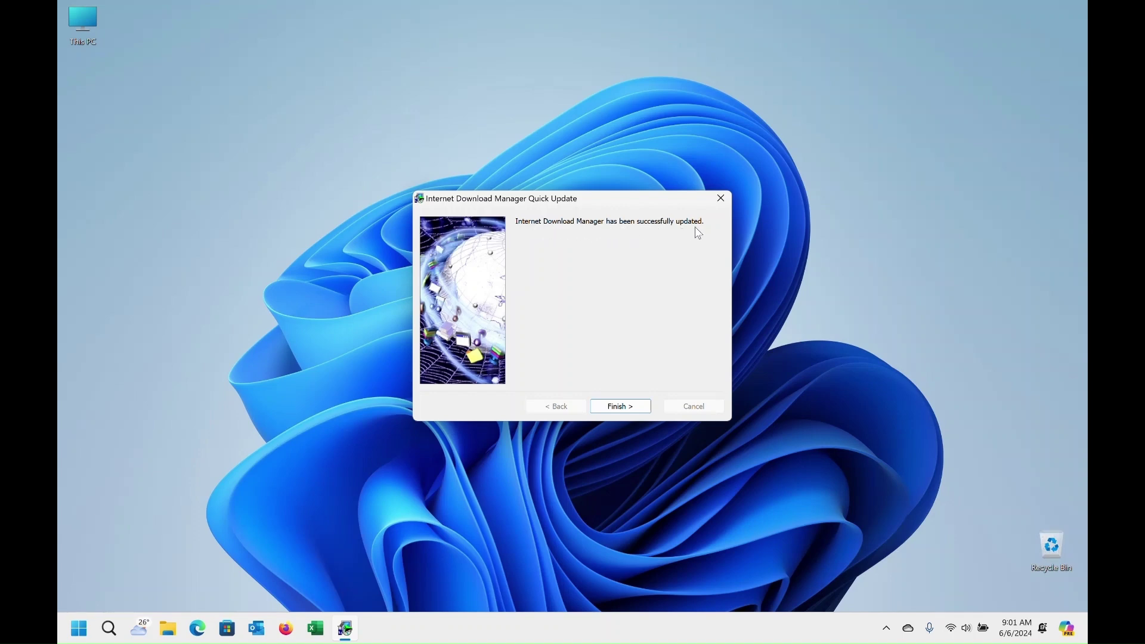
click(627, 408)
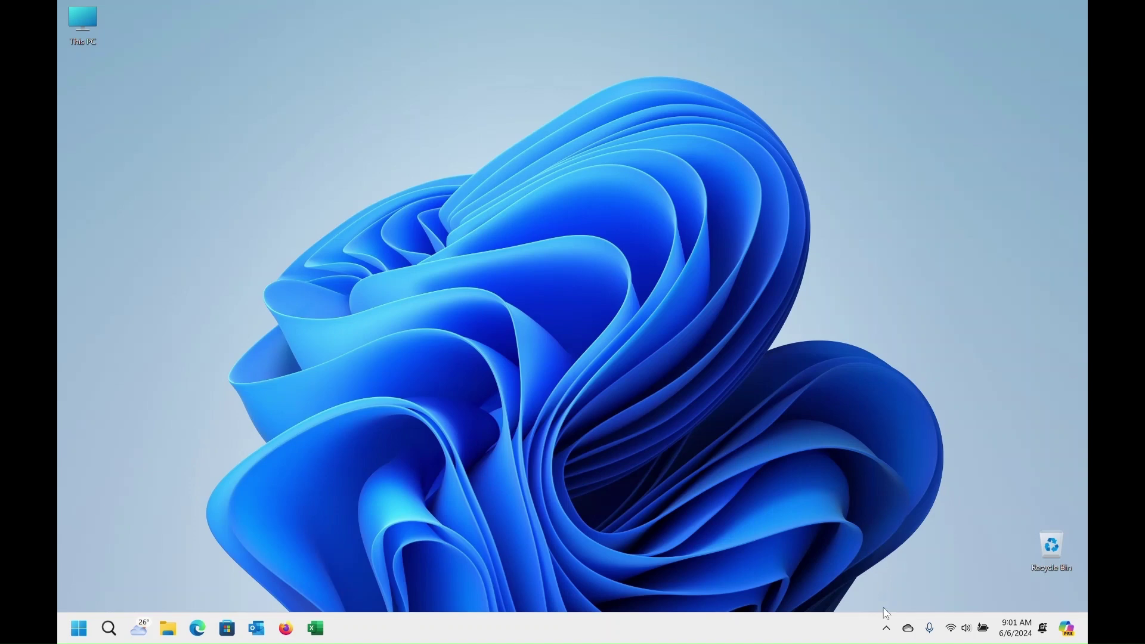
Reopen IDM from the tray icons and show About IDM, now listing 6.42 Build 11
click(886, 628)
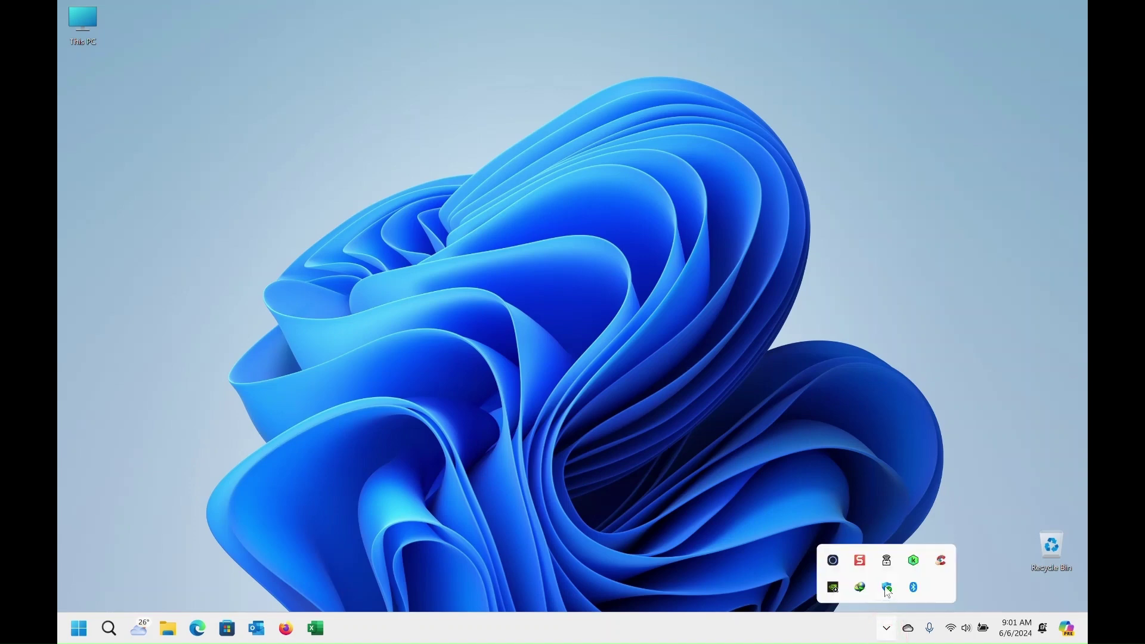
double_click(860, 587)
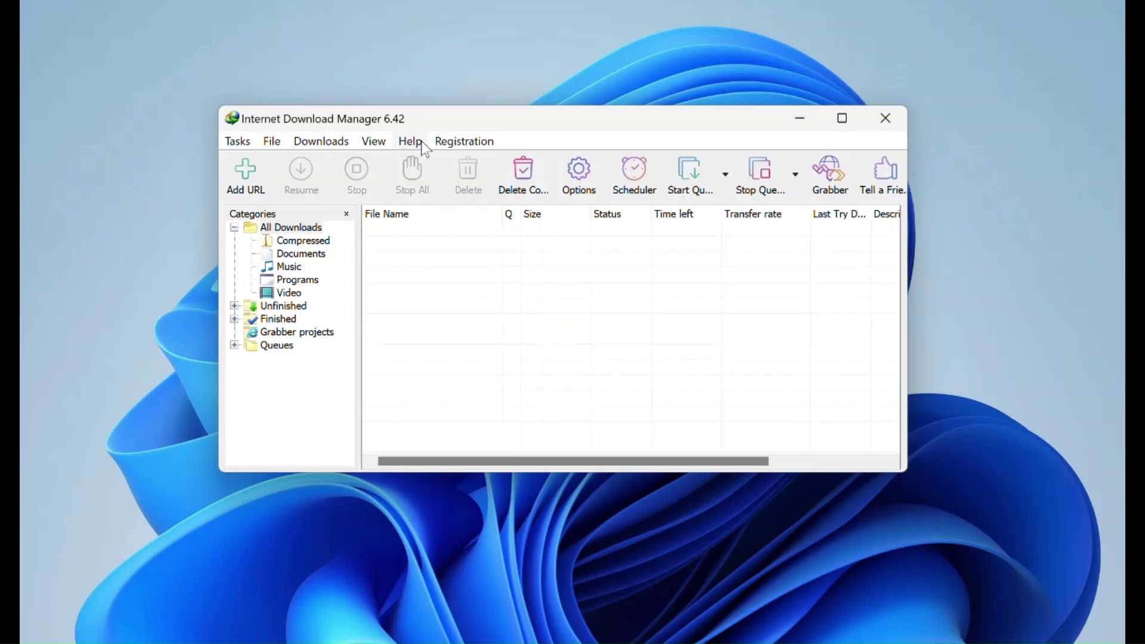
click(410, 141)
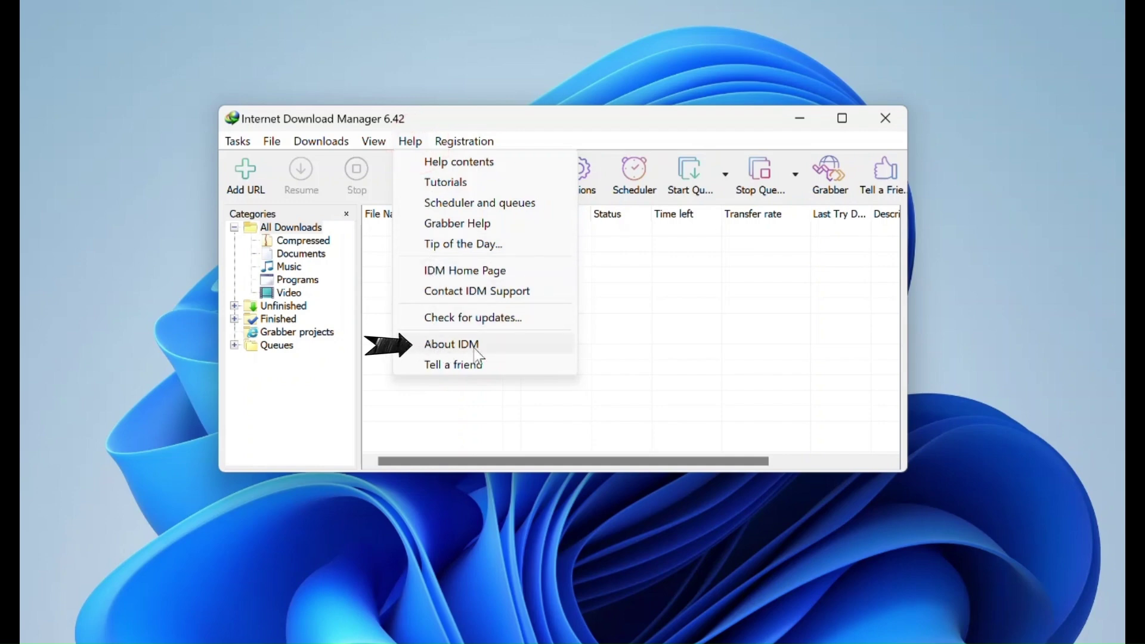
click(491, 349)
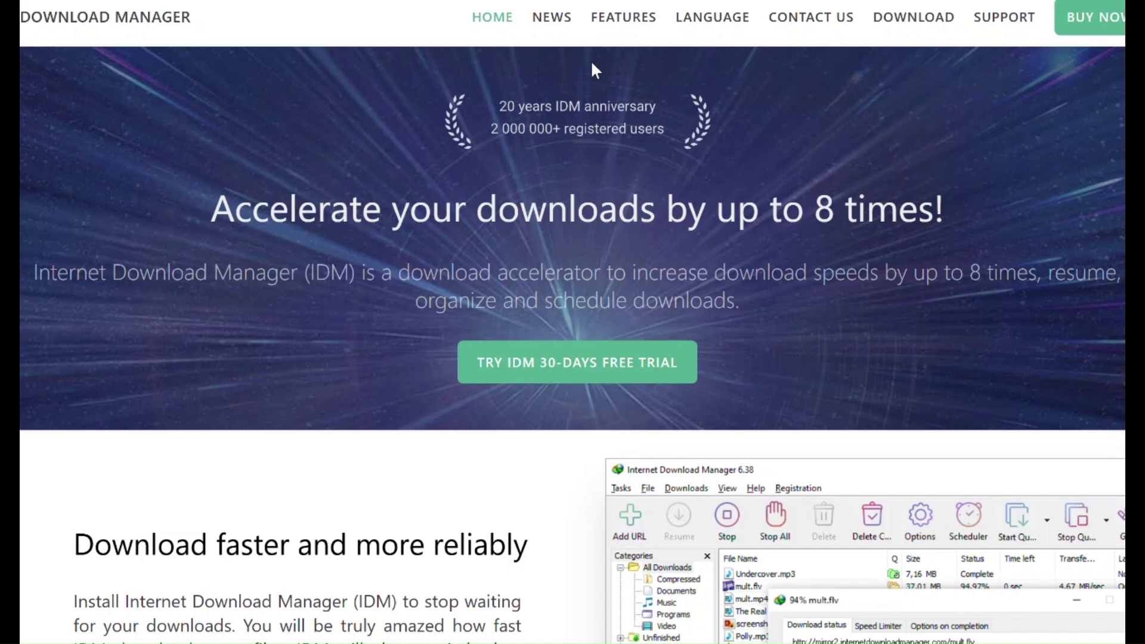
Go to the NEWS page of the Internet Download Manager website
click(552, 17)
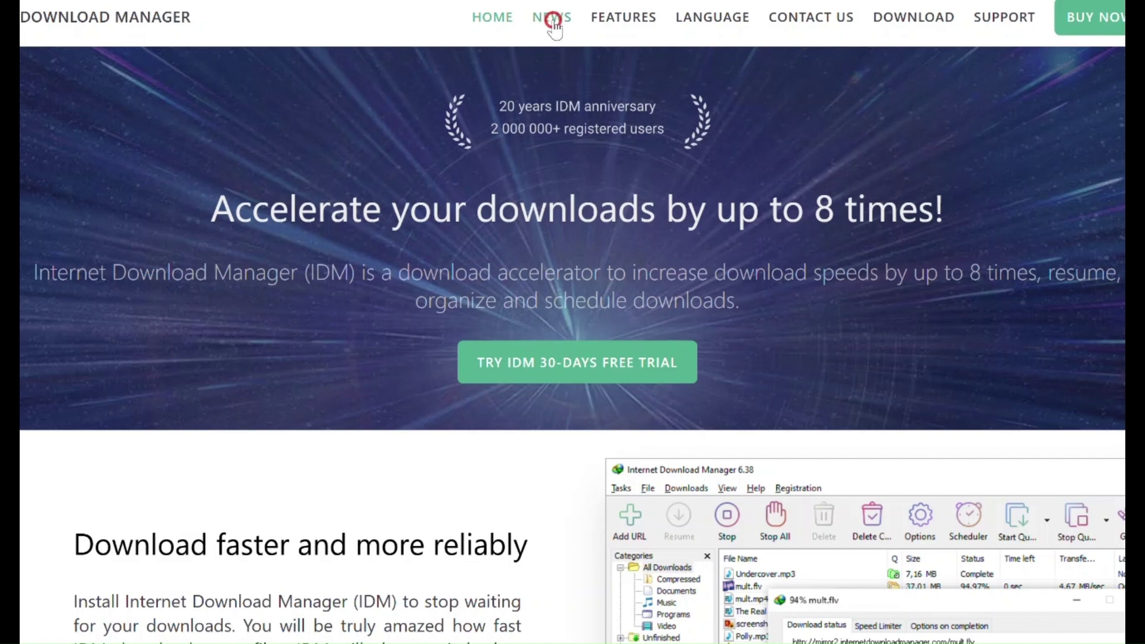